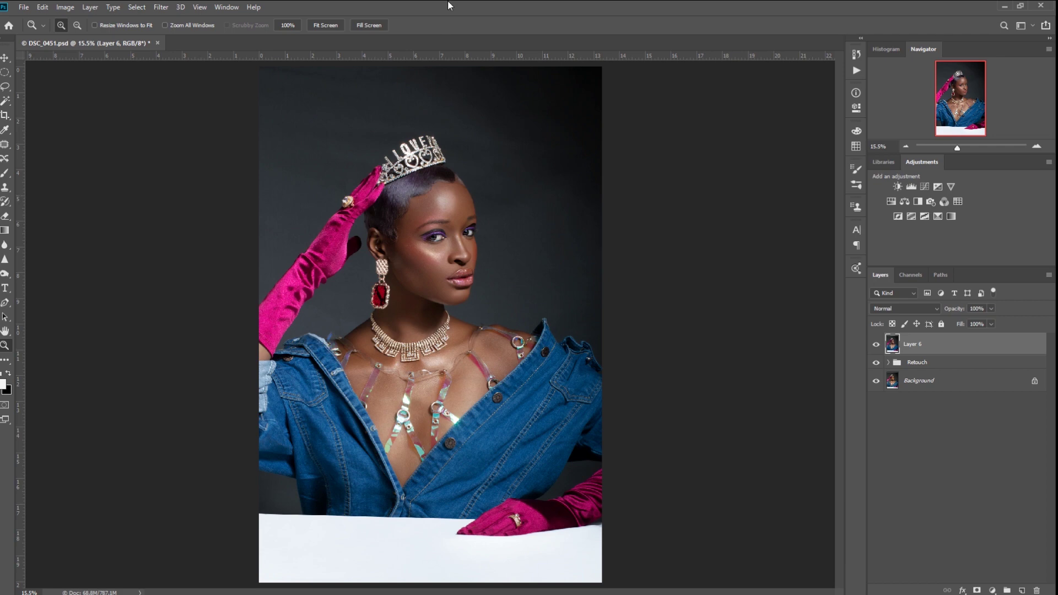
- Resize DSC_0451 in Image Size to a 2048 px height, giving 1362 × 2048 px
{"action": "left_click", "coordinate": [67, 8]}
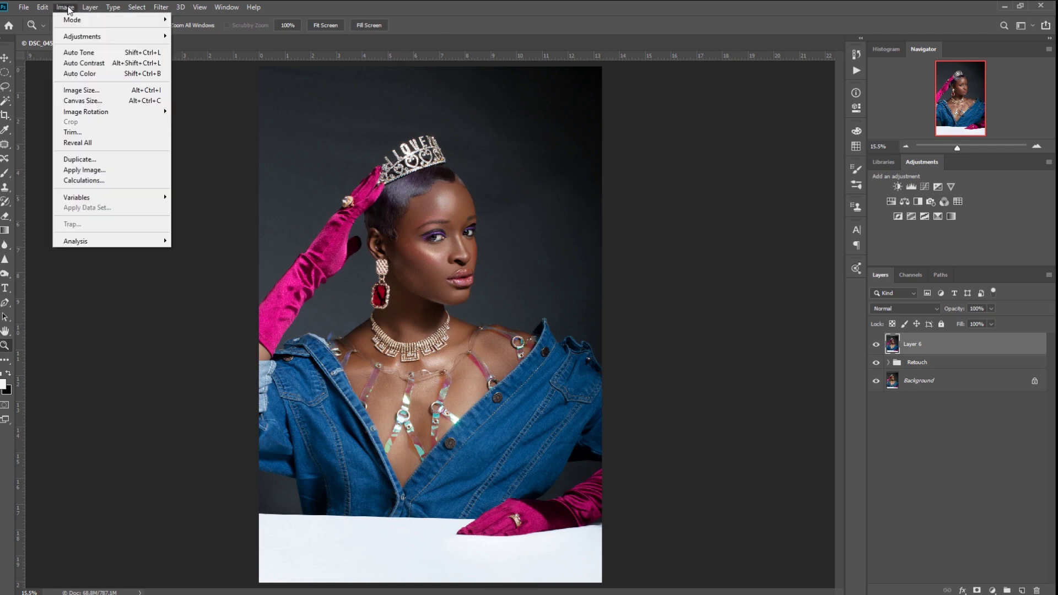
{"action": "left_click", "coordinate": [99, 91]}
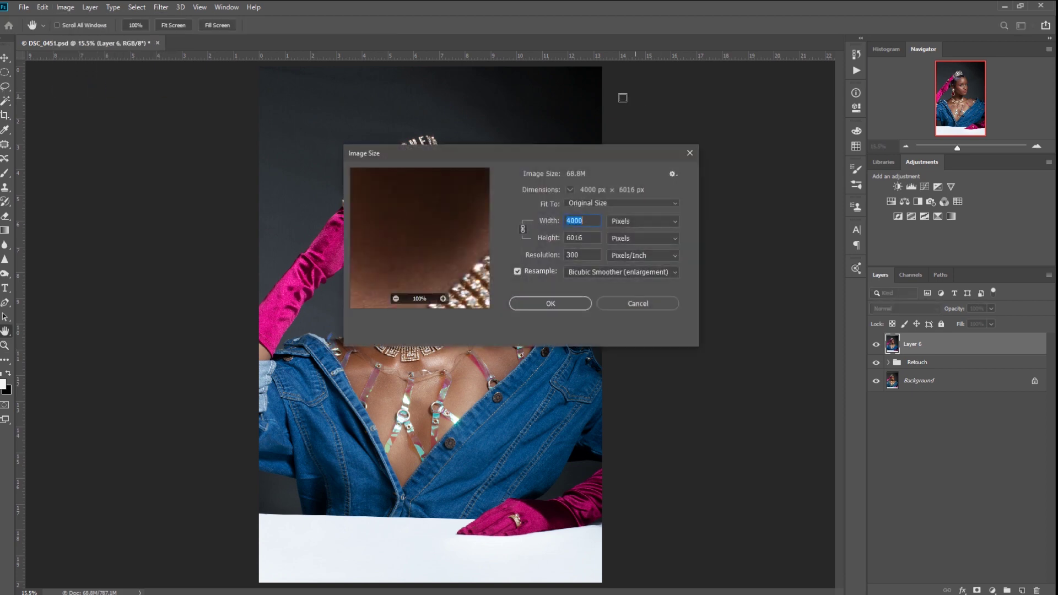
{"action": "left_click_drag", "start_coordinate": [514, 154], "coordinate": [649, 182]}
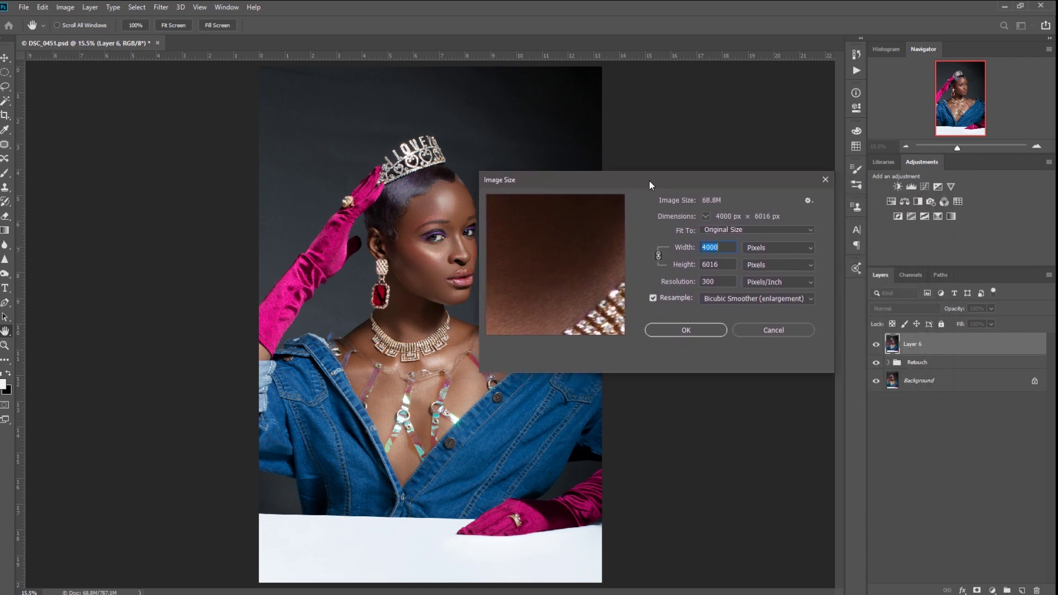
{"action": "left_click", "coordinate": [726, 268]}
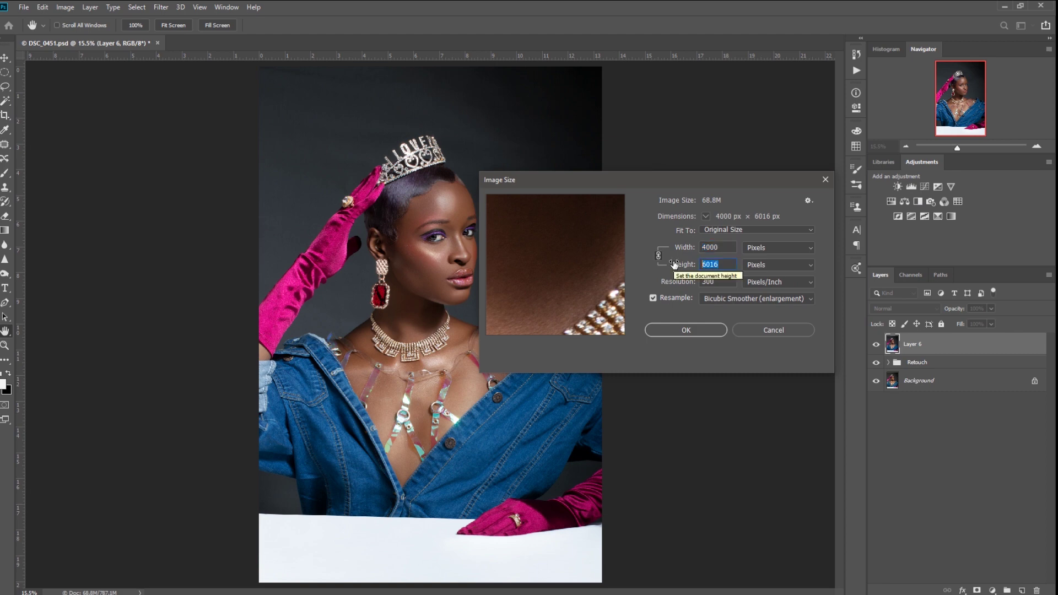
{"action": "type", "text": "2"}
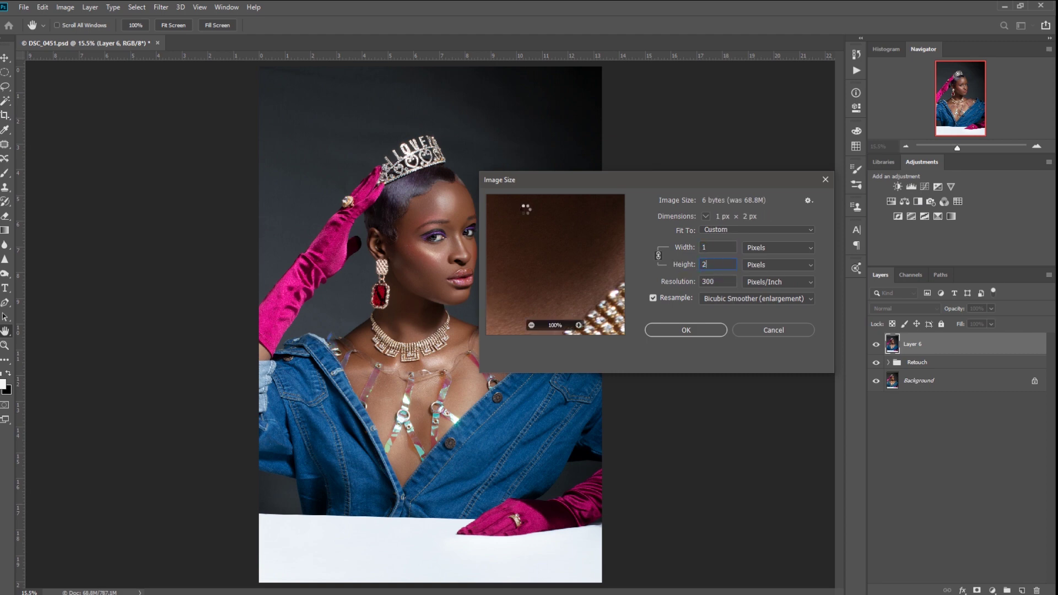
{"action": "type", "text": "048"}
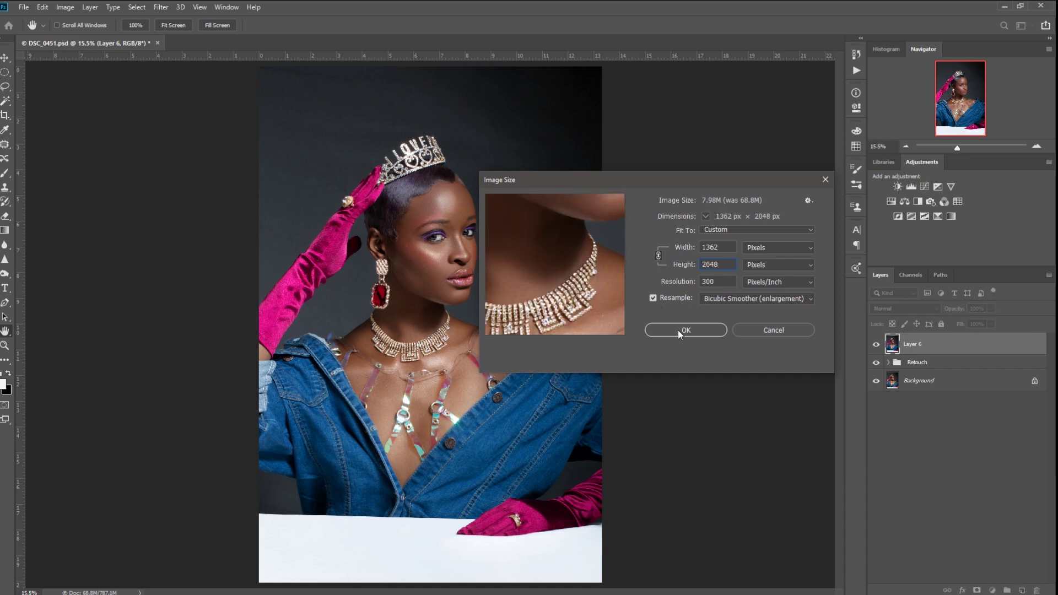
{"action": "left_click", "coordinate": [677, 330]}
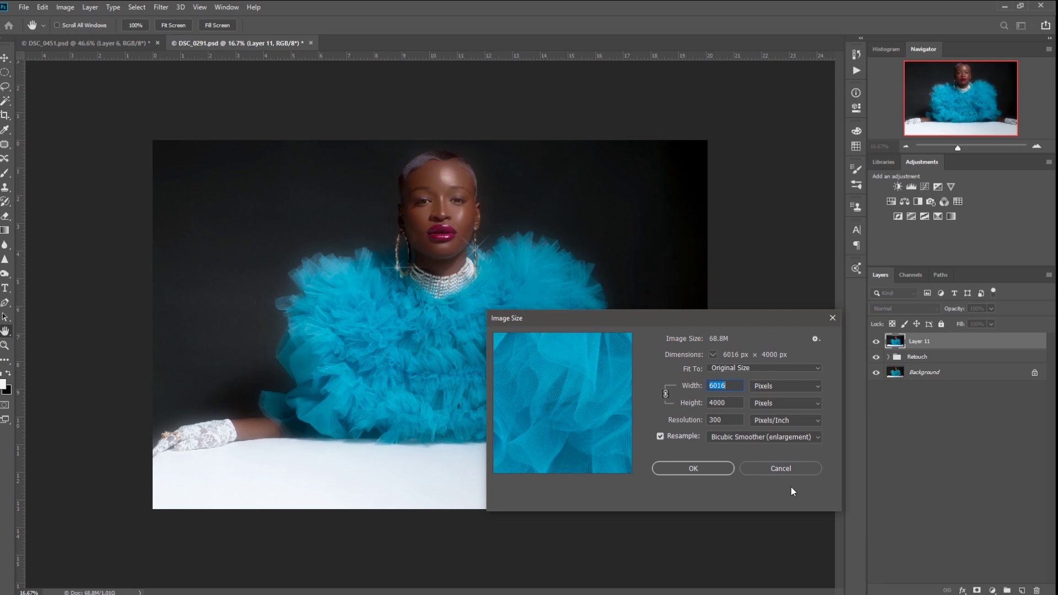
- Try a 2048 px width with Bicubic Smoother resampling on DSC_0291, then cancel and close it
{"action": "type", "text": "20"}
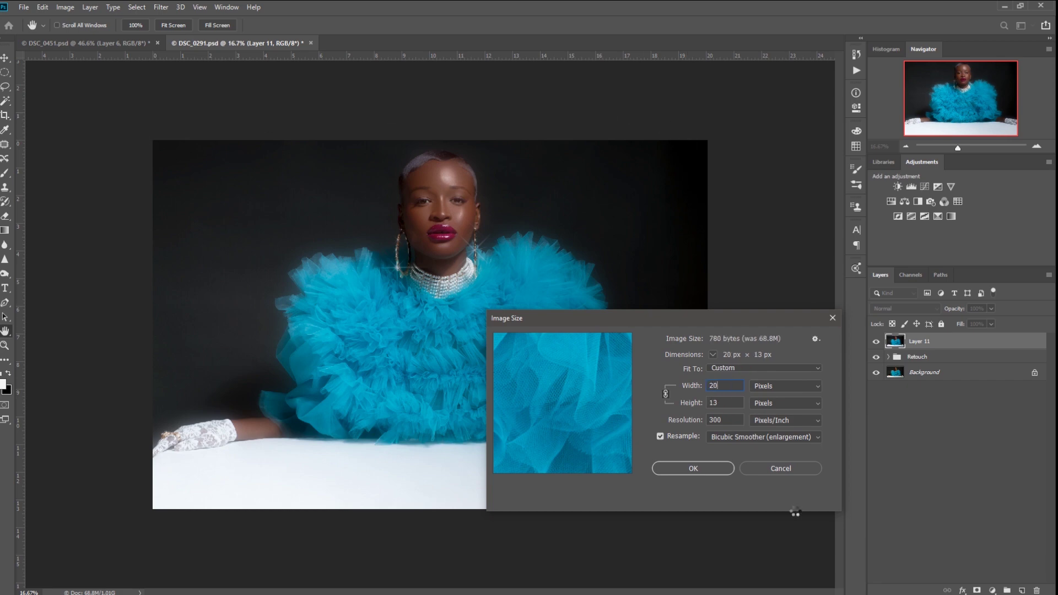
{"action": "type", "text": "48"}
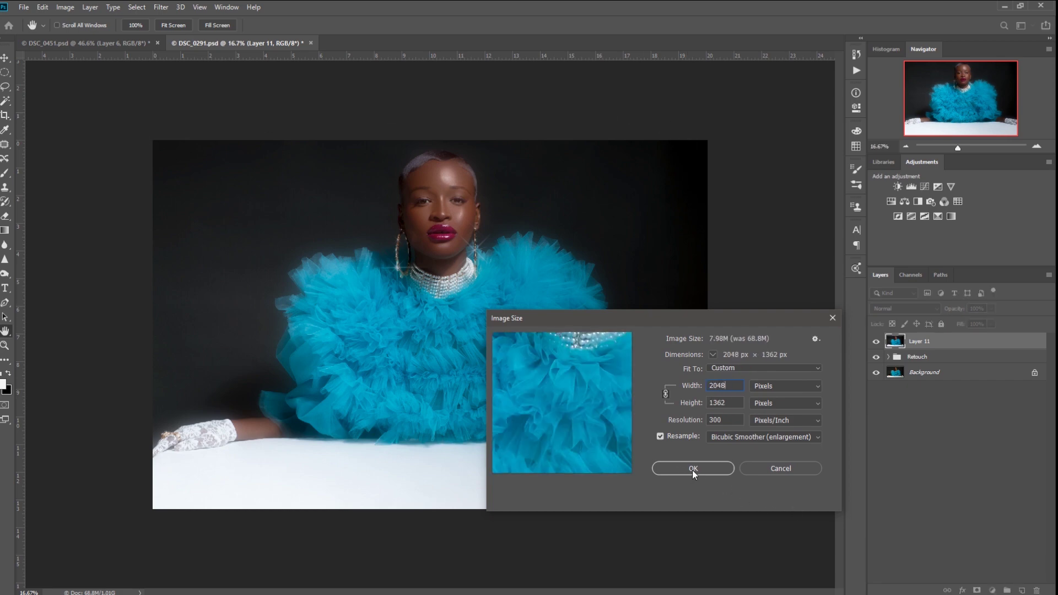
{"action": "left_click", "coordinate": [777, 440]}
{"action": "left_click", "coordinate": [774, 440]}
{"action": "left_click", "coordinate": [722, 439]}
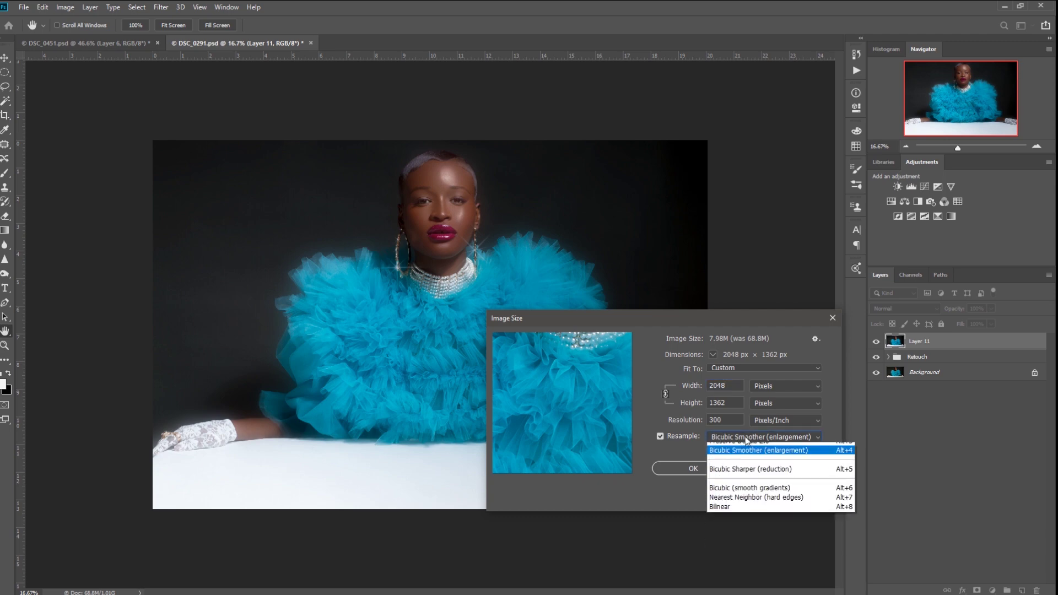
{"action": "left_click", "coordinate": [746, 439]}
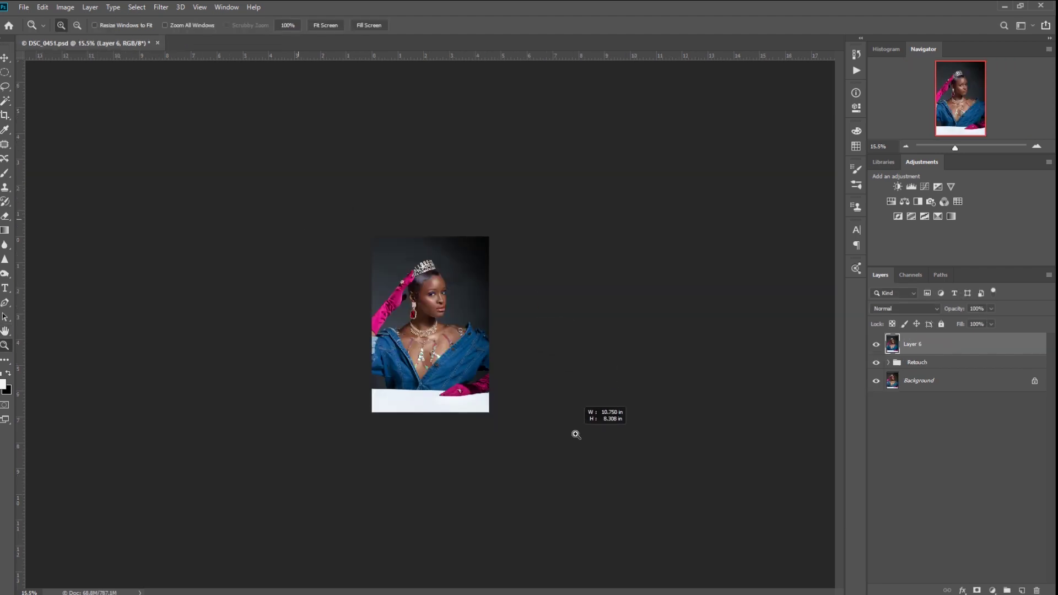
{"action": "key", "text": "ctrl+0"}
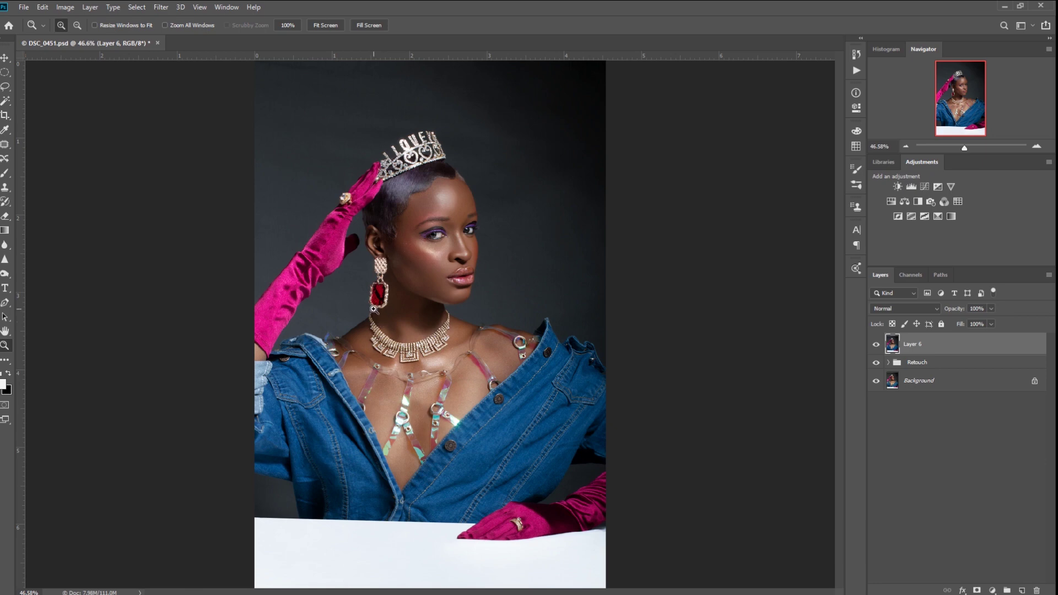
- Open Save for Web (Legacy) and choose JPEG with the Maximum quality preset
{"action": "left_click", "coordinate": [21, 9]}
{"action": "mouse_move", "coordinate": [110, 158]}
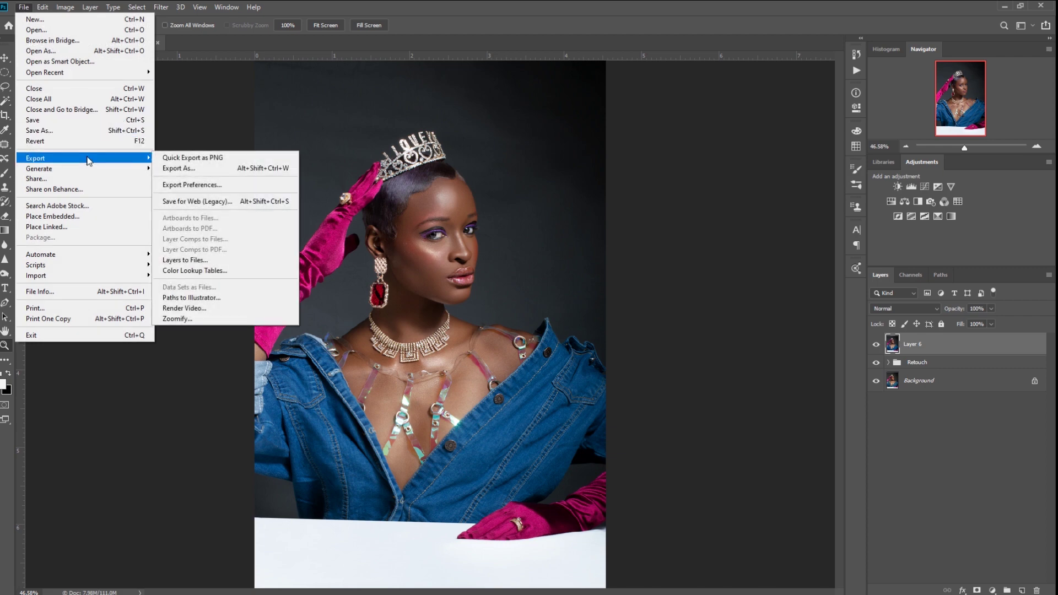
{"action": "left_click", "coordinate": [220, 203]}
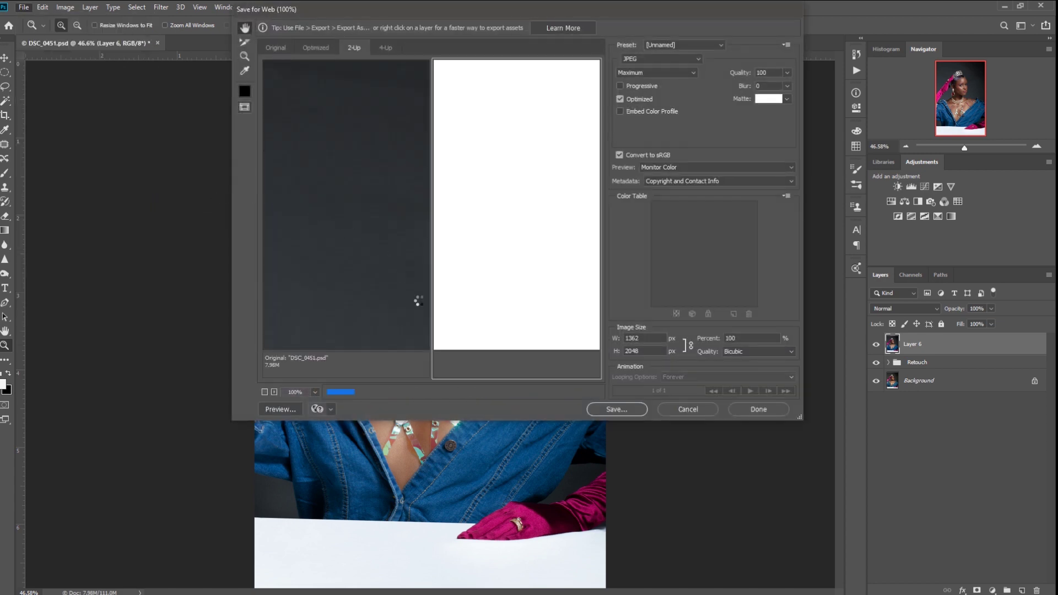
{"action": "left_click", "coordinate": [677, 59]}
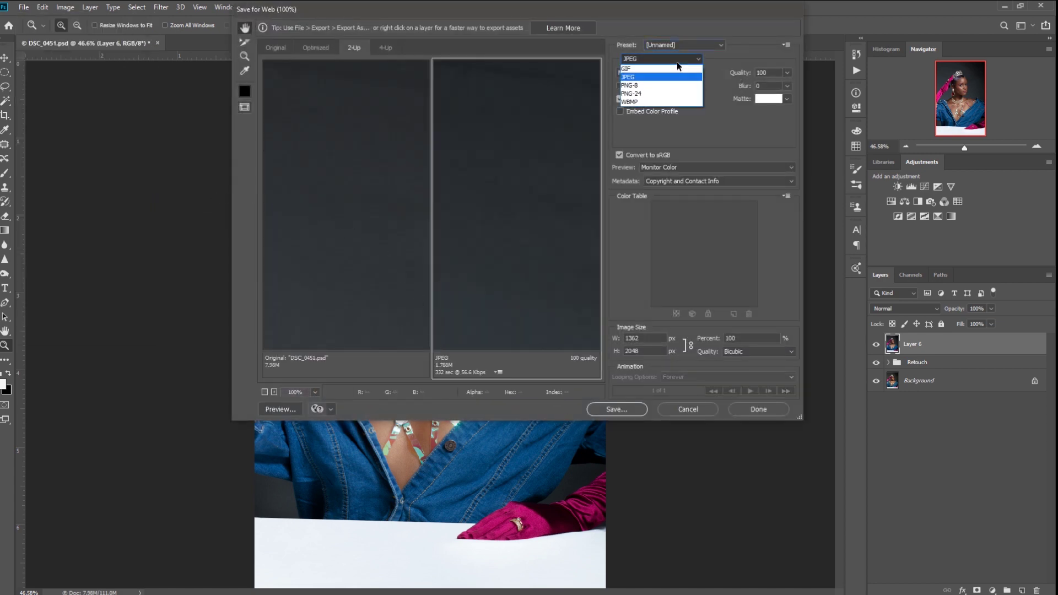
{"action": "left_click", "coordinate": [650, 76]}
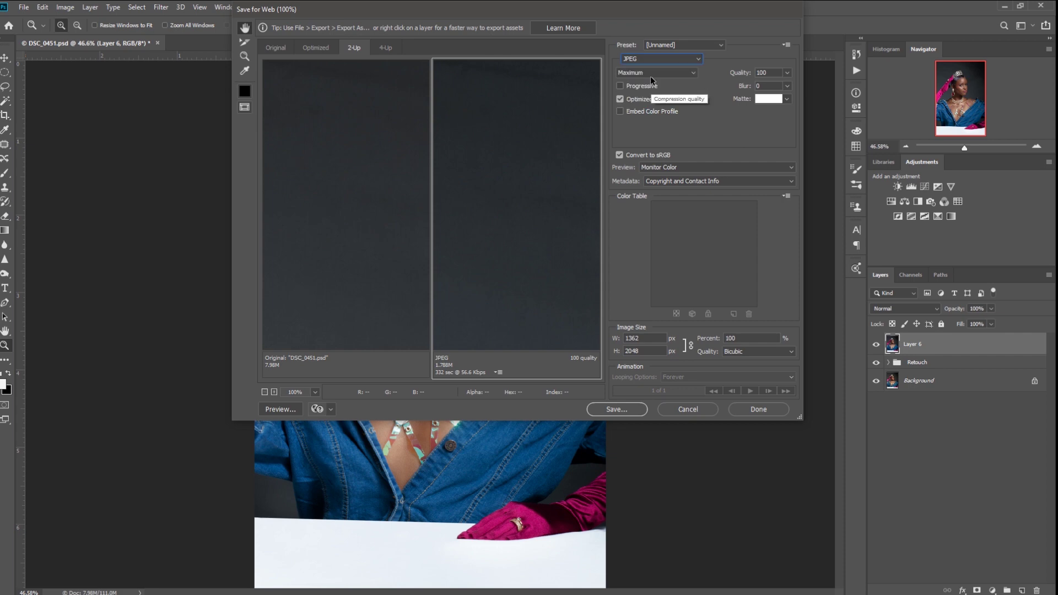
{"action": "left_click", "coordinate": [675, 75]}
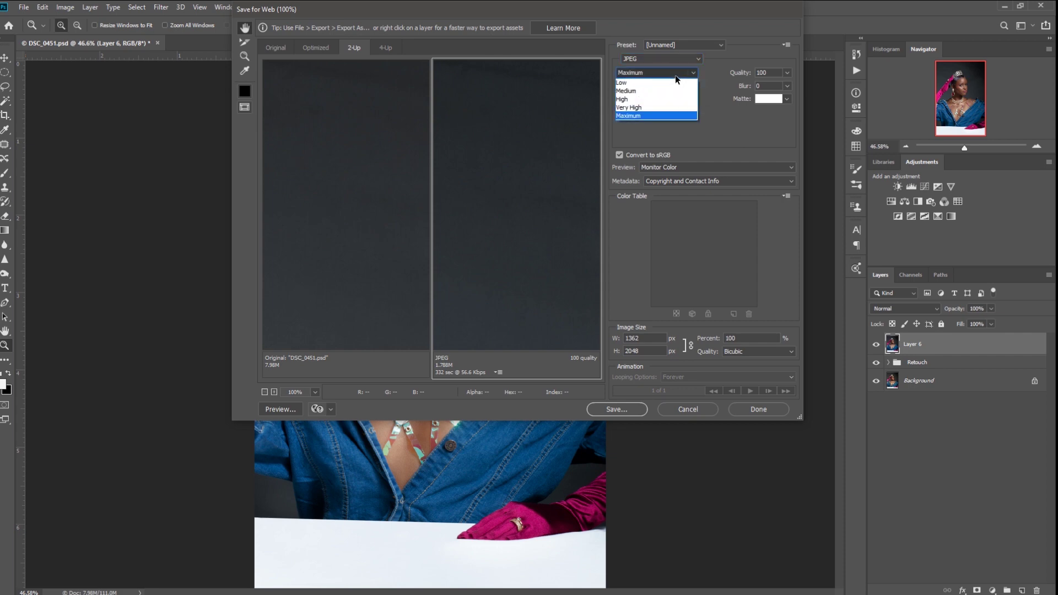
{"action": "left_click", "coordinate": [657, 114]}
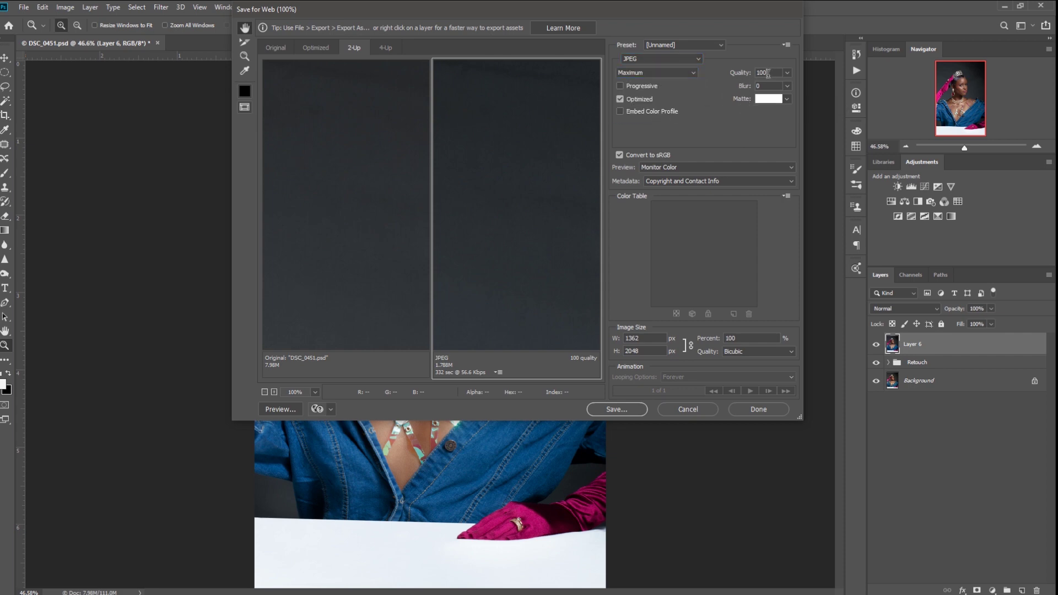
- Keep quality at 100 and Optimized on after comparing file sizes in the preview
{"action": "left_click_drag", "start_coordinate": [767, 73], "coordinate": [762, 72]}
{"action": "double_click", "coordinate": [762, 72]}
{"action": "left_click", "coordinate": [484, 197]}
{"action": "left_click_drag", "start_coordinate": [487, 200], "coordinate": [431, 143]}
{"action": "left_click_drag", "start_coordinate": [472, 274], "coordinate": [349, 236]}
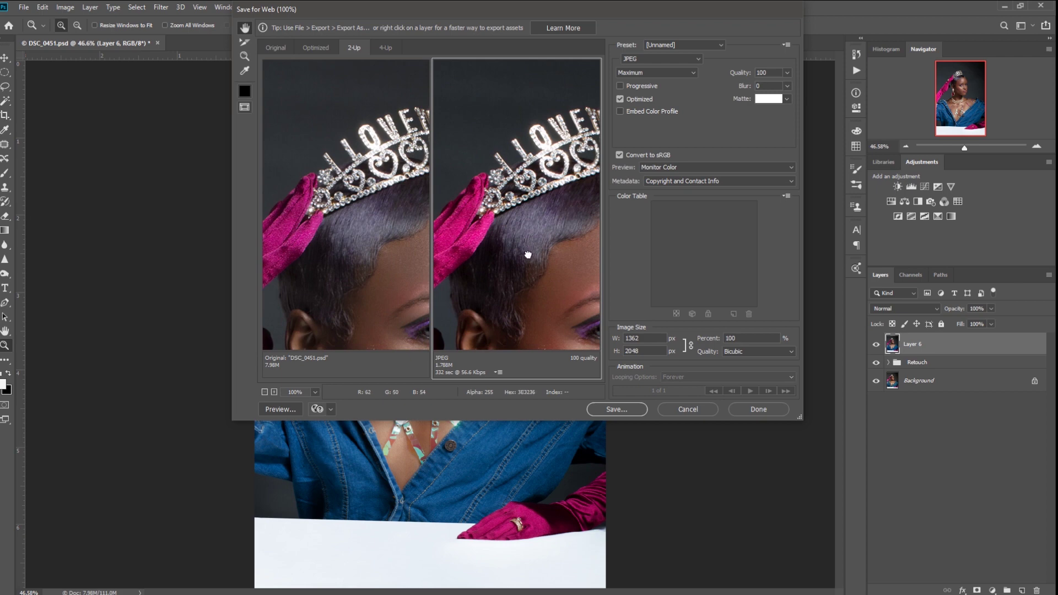
{"action": "left_click_drag", "start_coordinate": [527, 254], "coordinate": [474, 170]}
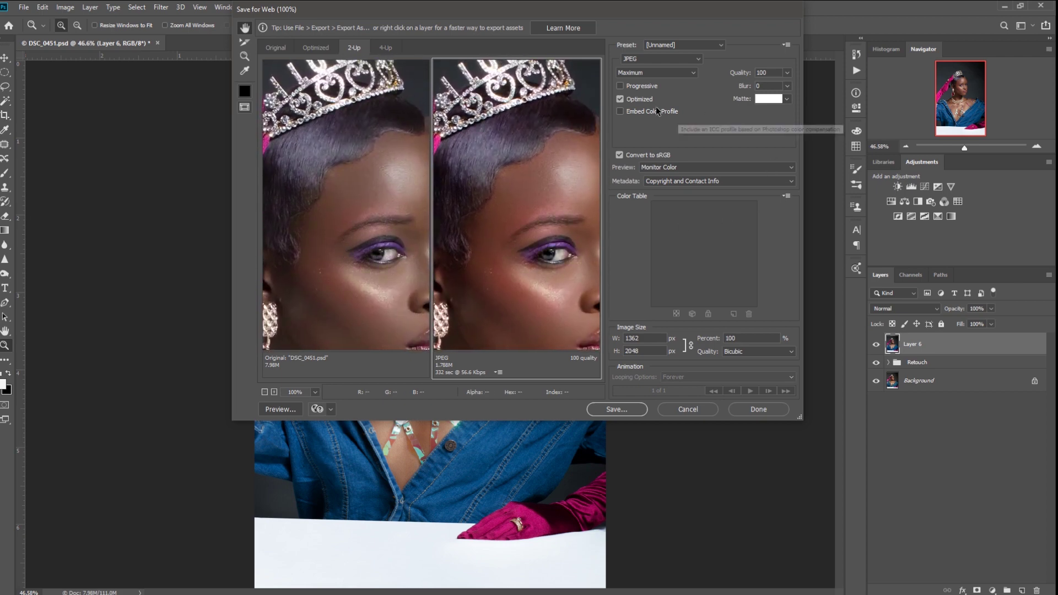
{"action": "left_click", "coordinate": [621, 99]}
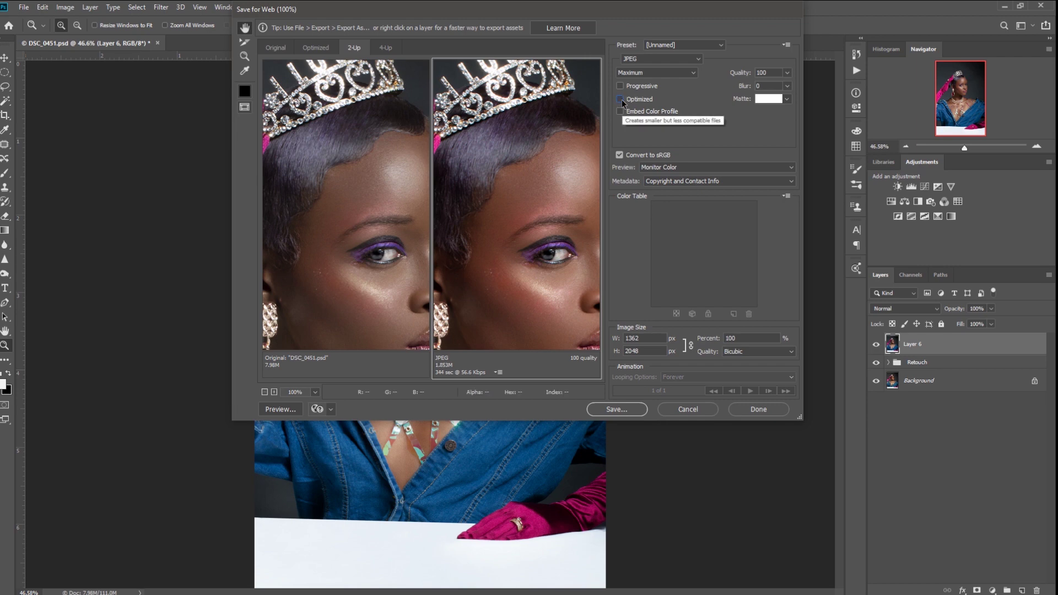
{"action": "left_click", "coordinate": [619, 99]}
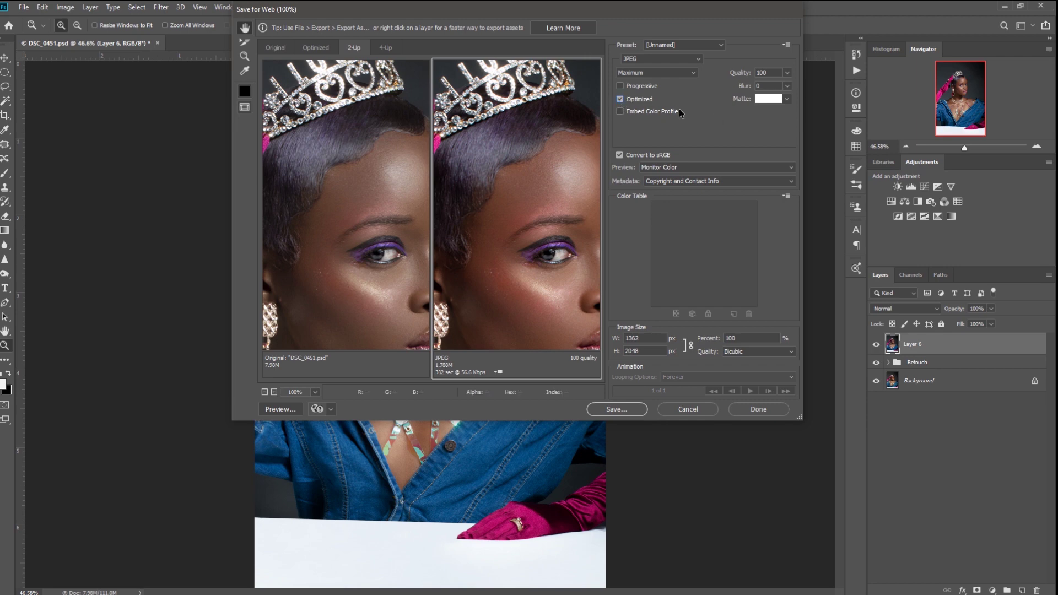
- Keep Convert to sRGB on and Bicubic resize quality, then bring up Save Optimized As
{"action": "left_click", "coordinate": [619, 156]}
{"action": "left_click", "coordinate": [619, 156]}
{"action": "left_click", "coordinate": [755, 353]}
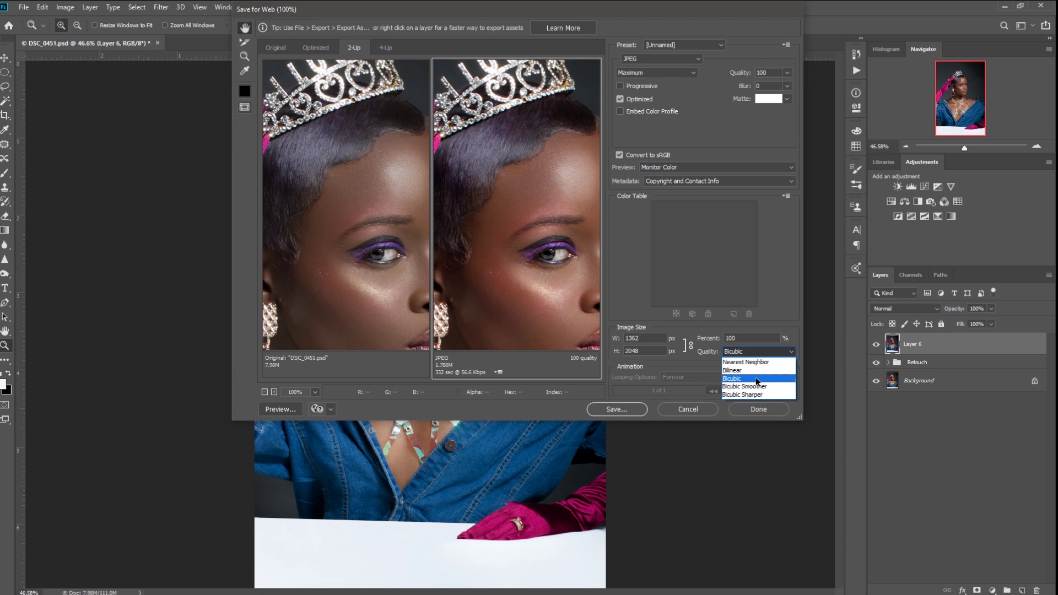
{"action": "left_click", "coordinate": [755, 378]}
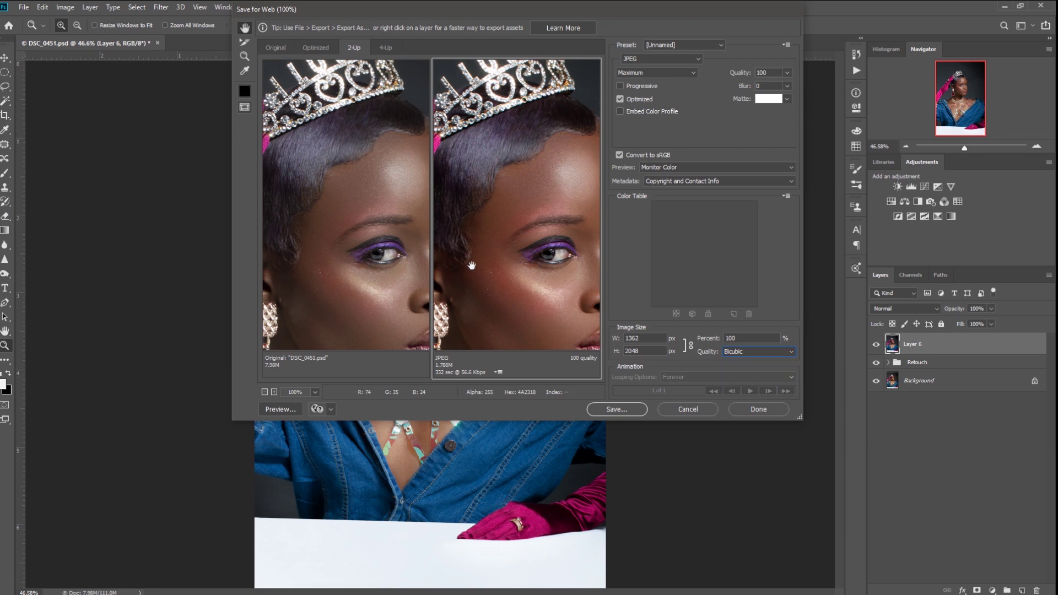
{"action": "left_click_drag", "start_coordinate": [501, 285], "coordinate": [424, 197]}
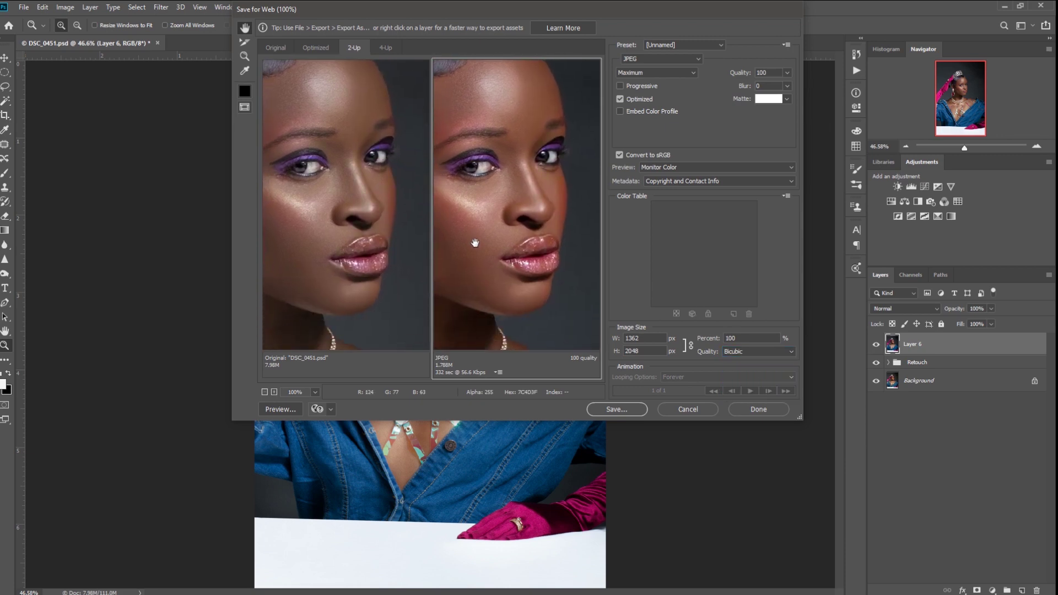
{"action": "left_click_drag", "start_coordinate": [474, 243], "coordinate": [491, 125]}
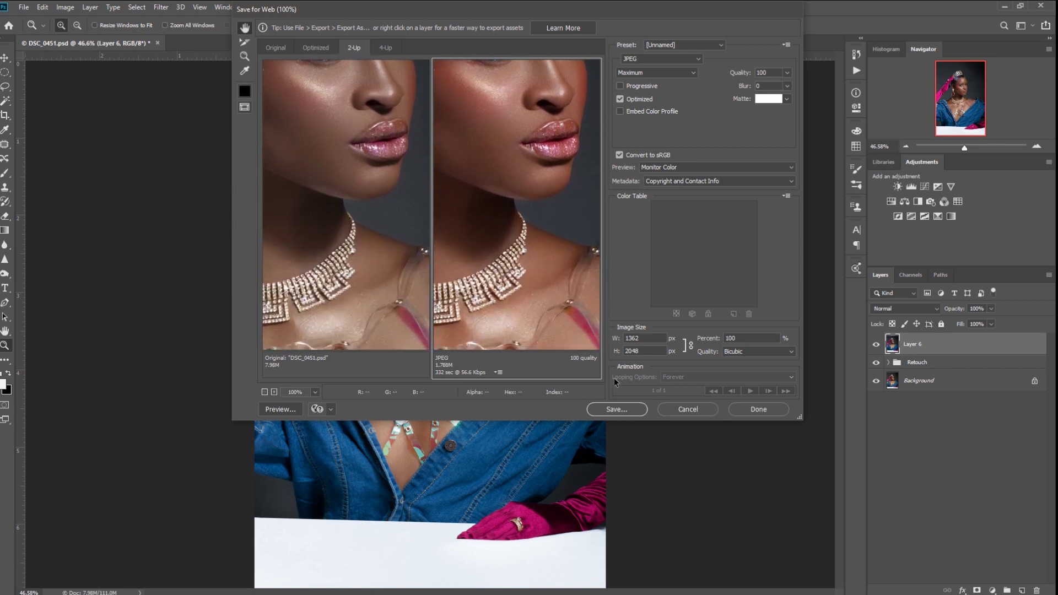
{"action": "left_click", "coordinate": [615, 410]}
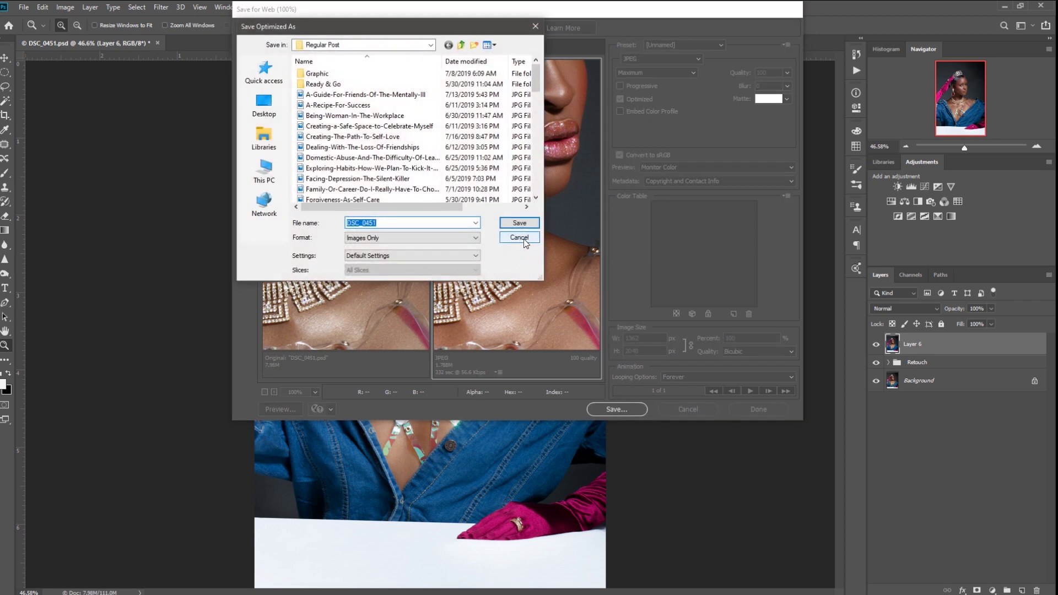
- Cancel Save Optimized As and close Save for Web with Done
{"action": "left_click", "coordinate": [523, 238]}
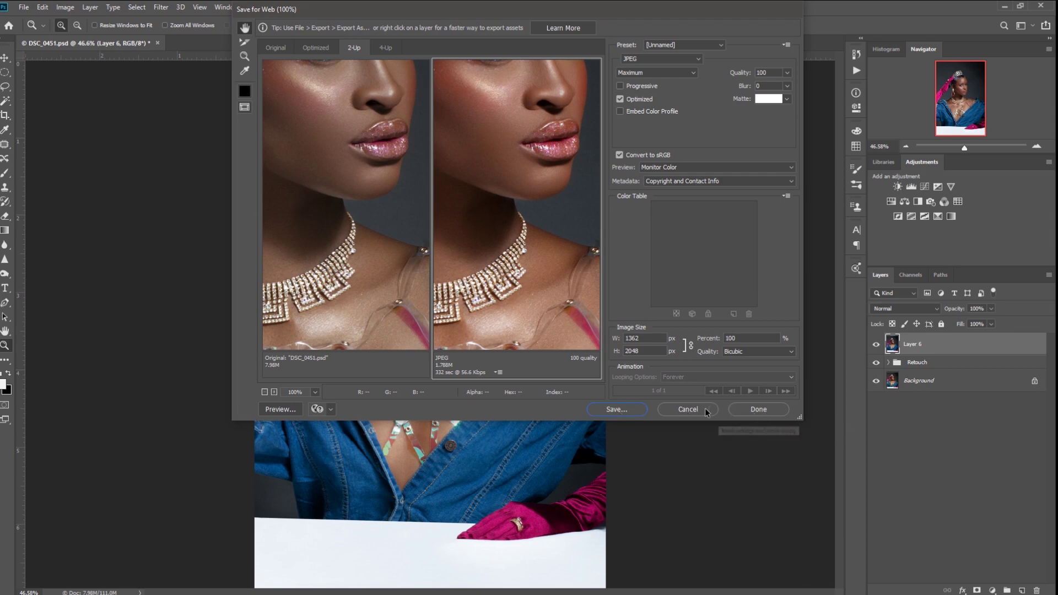
{"action": "left_click", "coordinate": [758, 410]}
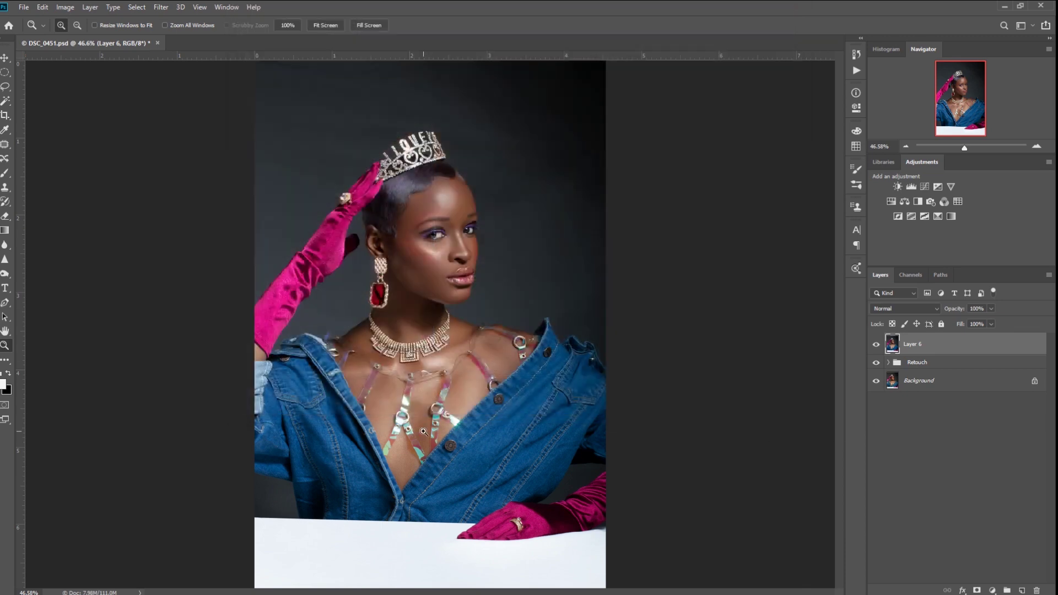
{"action": "left_click", "coordinate": [421, 183]}
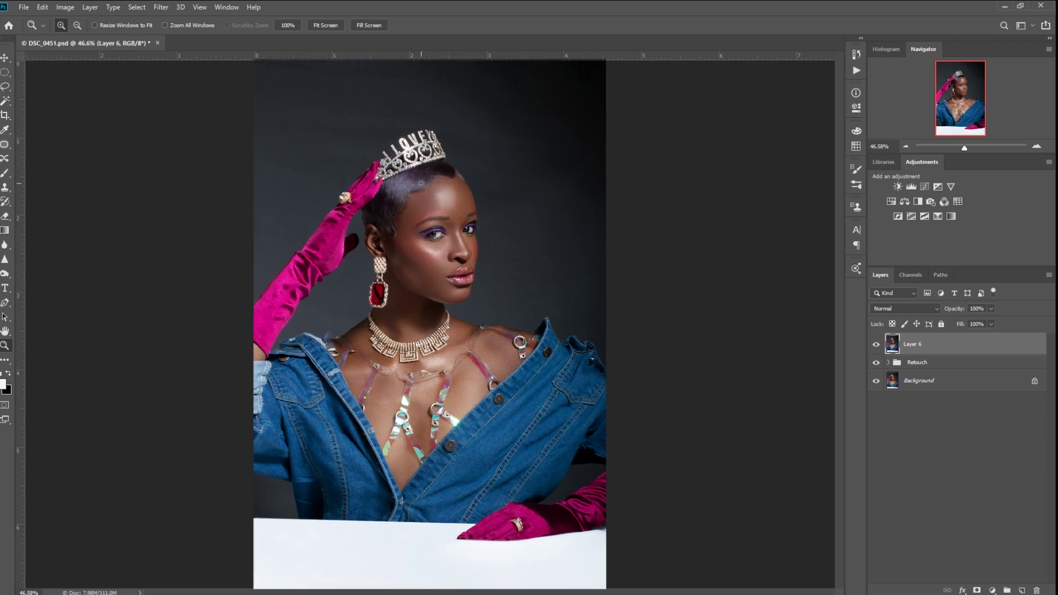